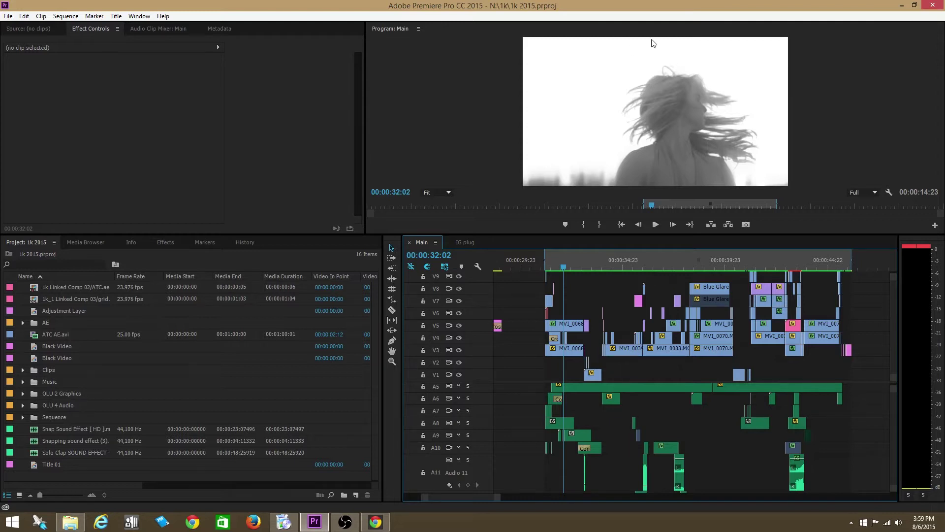
Place the Main sequence playhead at 00:00:31:15, on the backlit woman in profile
{"action": "left_click", "coordinate": [565, 261]}
{"action": "left_click_drag", "start_coordinate": [565, 259], "coordinate": [555, 261]}
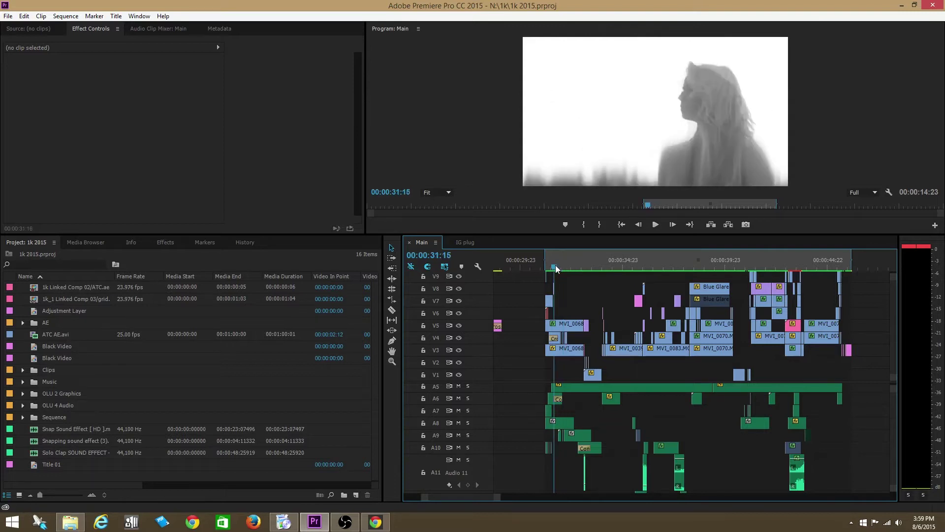
{"action": "left_click", "coordinate": [654, 224]}
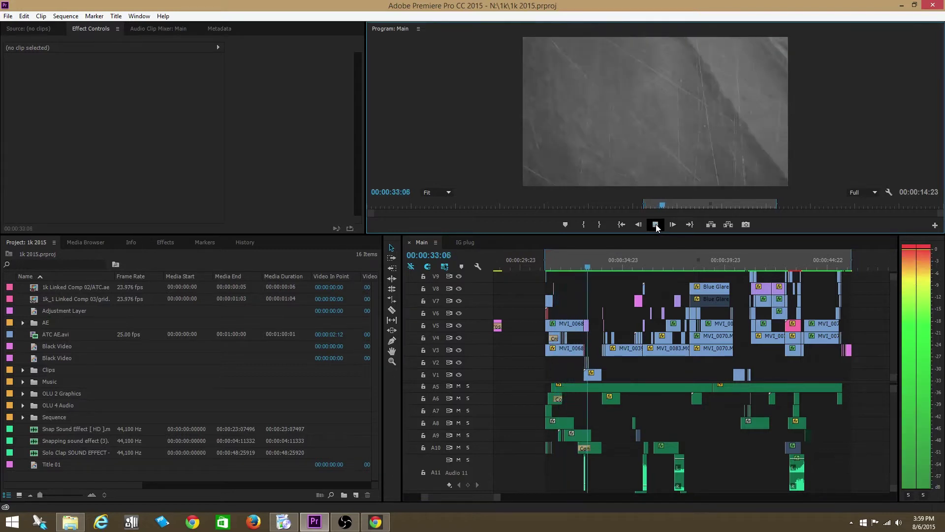
{"action": "left_click", "coordinate": [656, 225]}
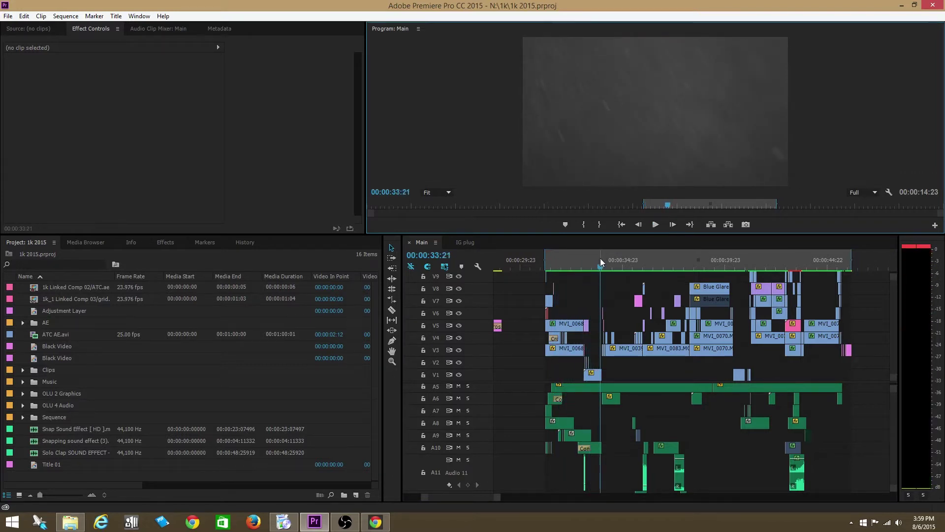
{"action": "left_click_drag", "start_coordinate": [598, 268], "coordinate": [573, 267]}
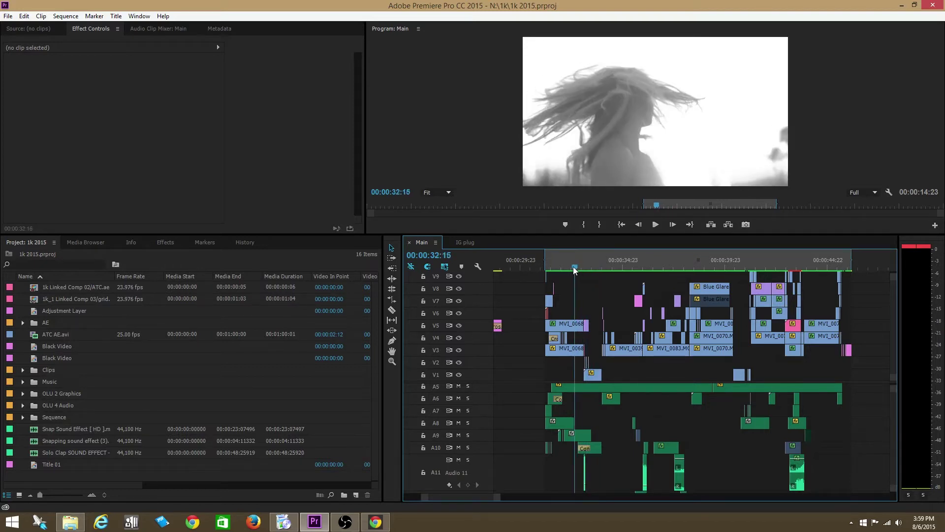
{"action": "left_click", "coordinate": [656, 224]}
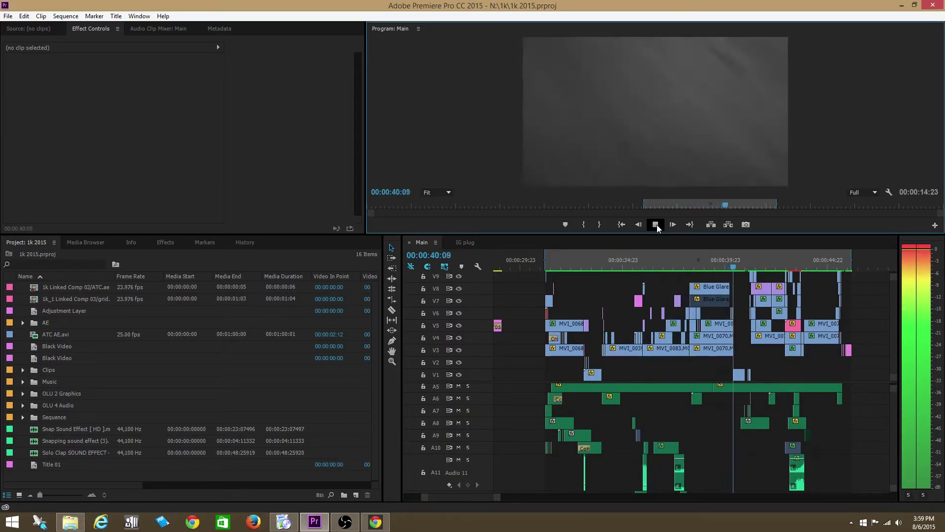
{"action": "left_click", "coordinate": [656, 225]}
{"action": "left_click", "coordinate": [723, 265]}
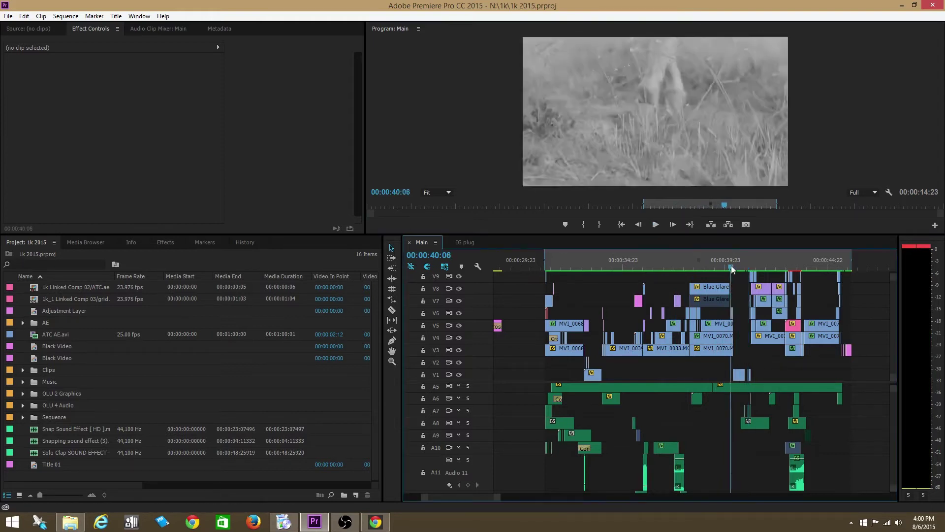
{"action": "left_click", "coordinate": [656, 225]}
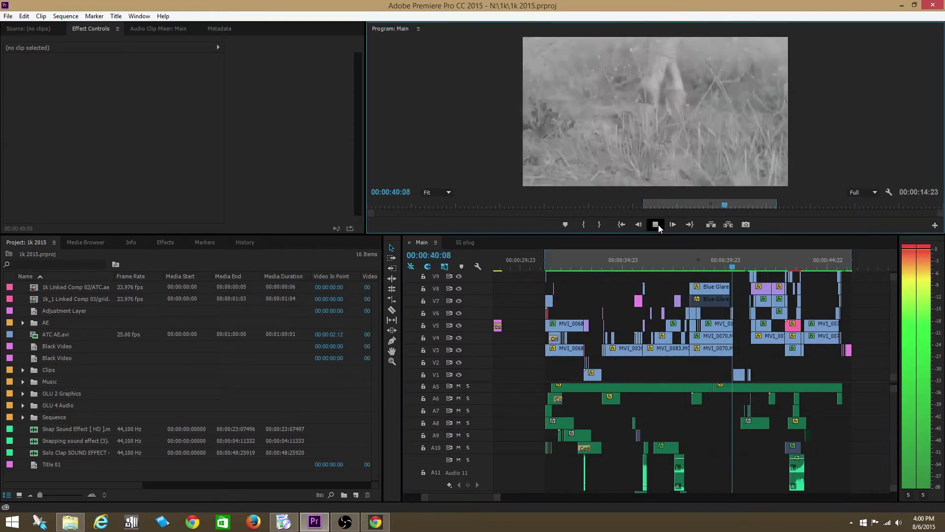
{"action": "left_click", "coordinate": [657, 225]}
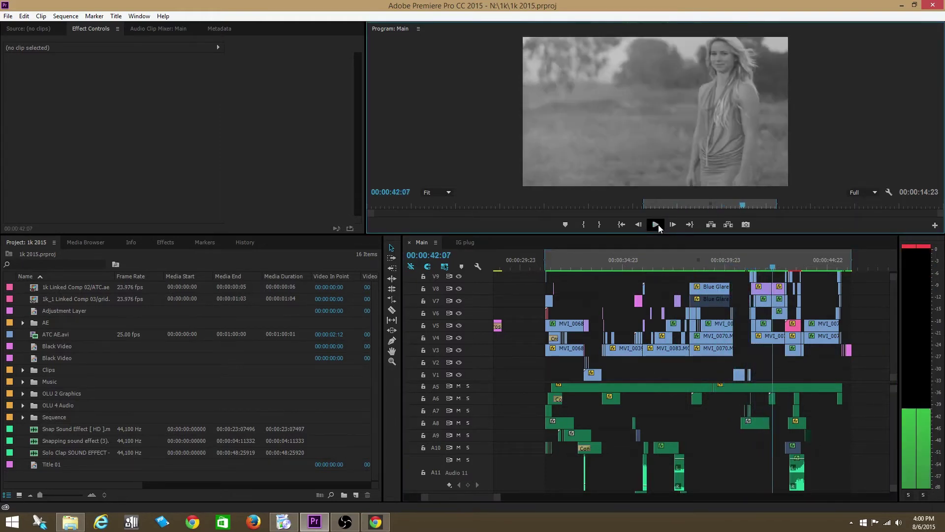
{"action": "left_click", "coordinate": [597, 265]}
{"action": "left_click_drag", "start_coordinate": [598, 264], "coordinate": [567, 265]}
{"action": "left_click", "coordinate": [660, 224]}
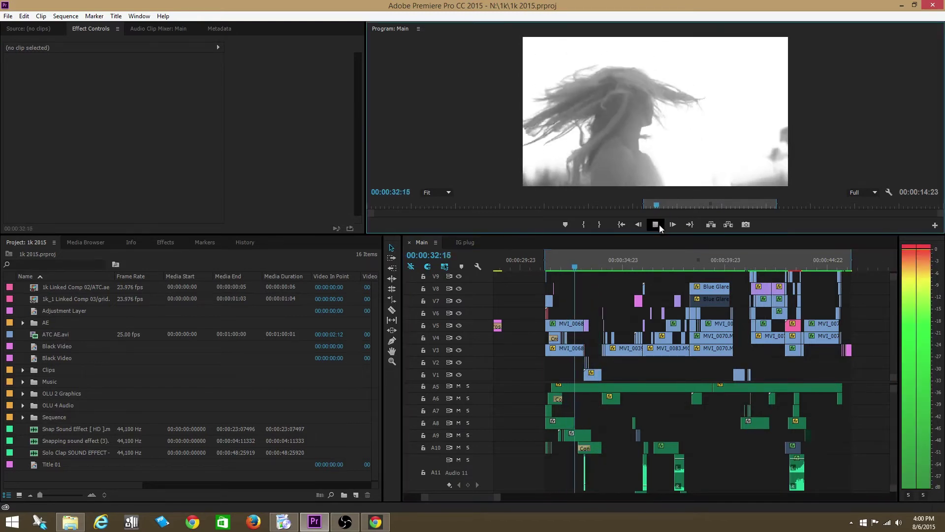
{"action": "left_click", "coordinate": [658, 224]}
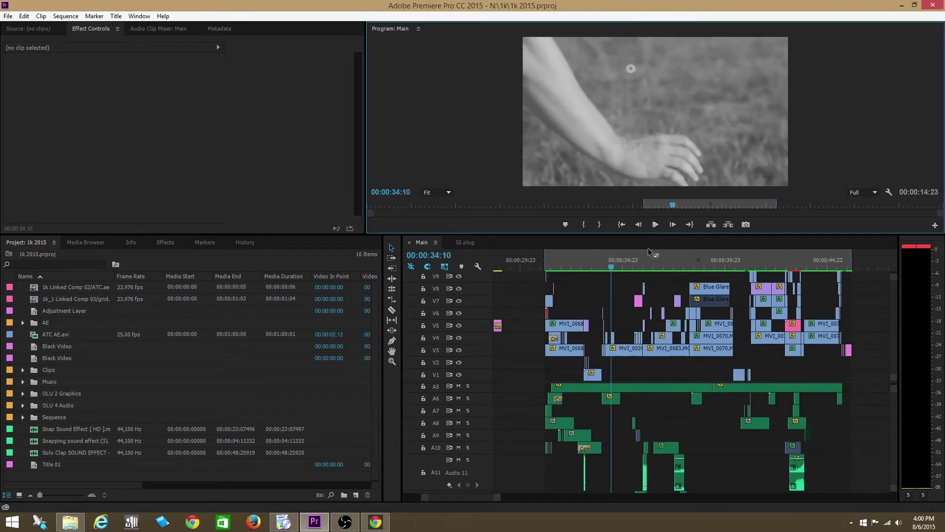
{"action": "left_click_drag", "start_coordinate": [610, 270], "coordinate": [588, 272]}
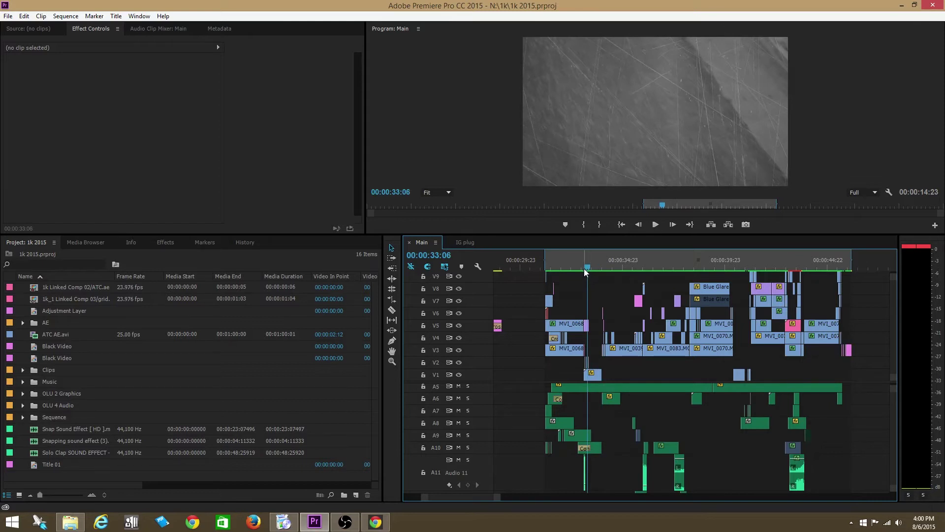
{"action": "left_click_drag", "start_coordinate": [584, 270], "coordinate": [598, 273]}
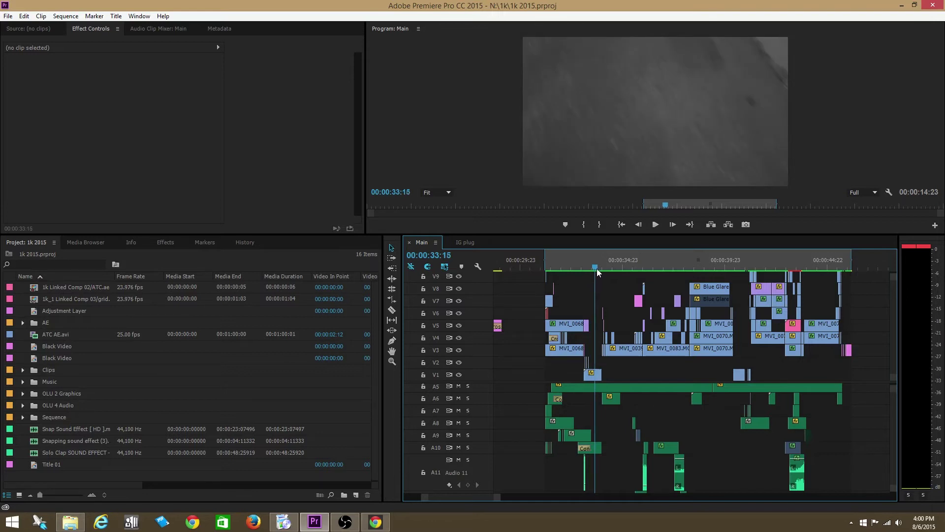
{"action": "left_click_drag", "start_coordinate": [597, 268], "coordinate": [588, 271]}
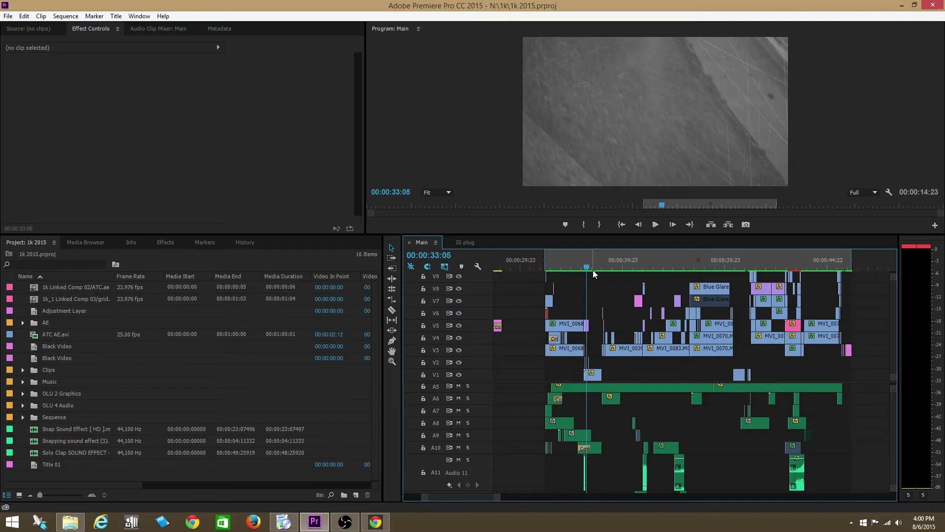
{"action": "left_click_drag", "start_coordinate": [590, 264], "coordinate": [568, 258]}
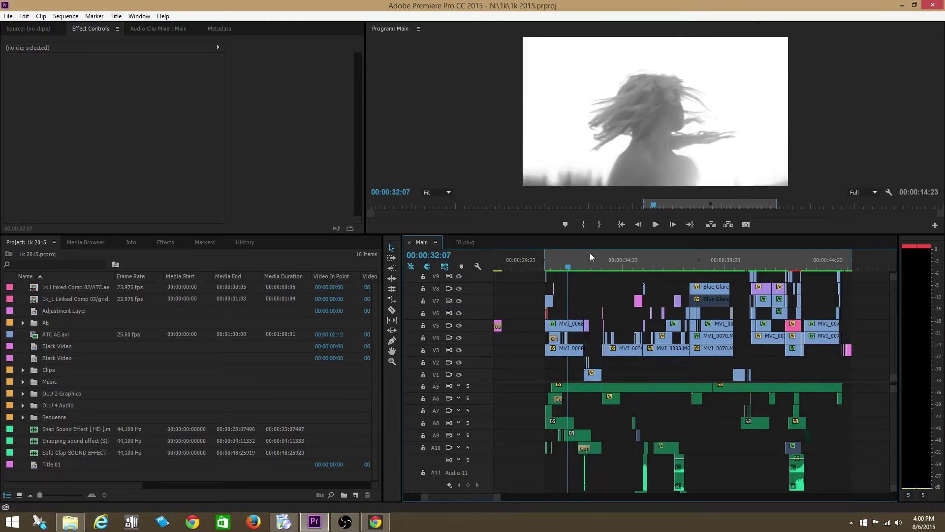
{"action": "left_click", "coordinate": [655, 226]}
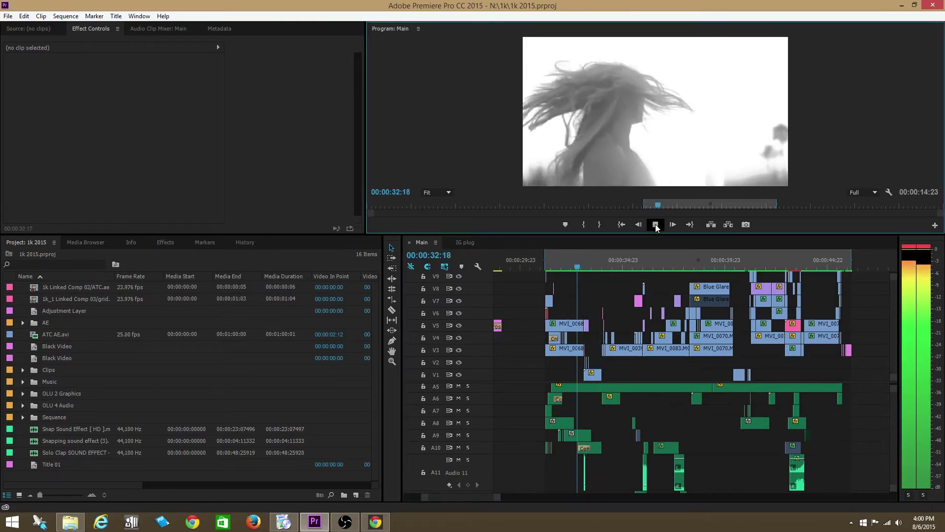
{"action": "left_click", "coordinate": [655, 226]}
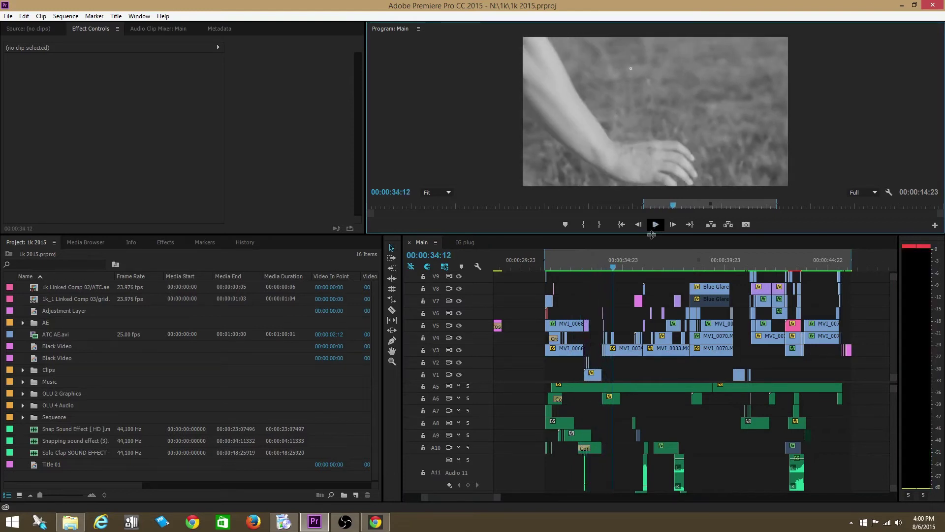
{"action": "left_click_drag", "start_coordinate": [604, 268], "coordinate": [591, 268]}
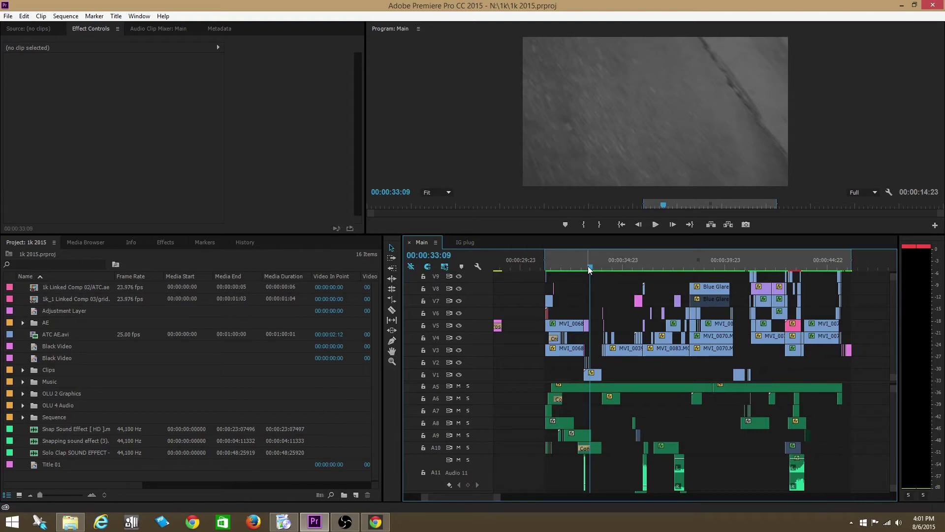
{"action": "left_click_drag", "start_coordinate": [589, 265], "coordinate": [590, 267]}
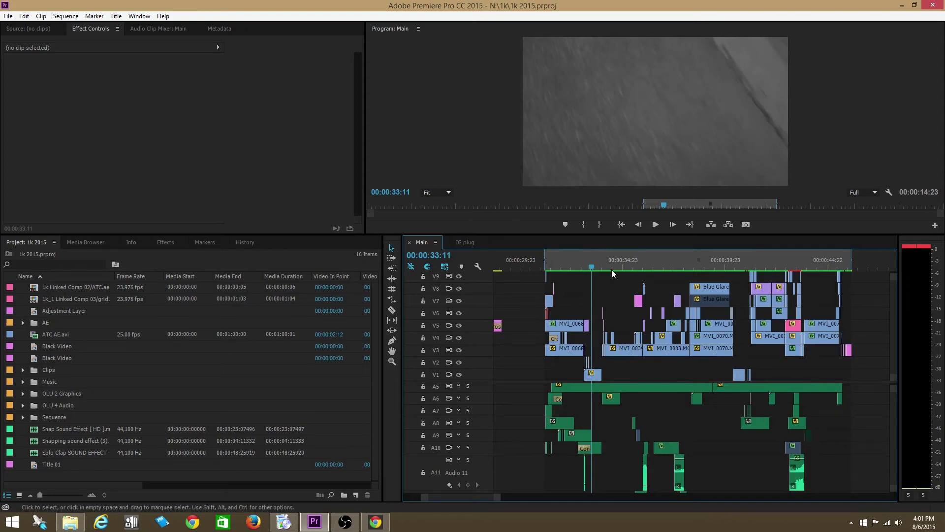
{"action": "left_click", "coordinate": [591, 267]}
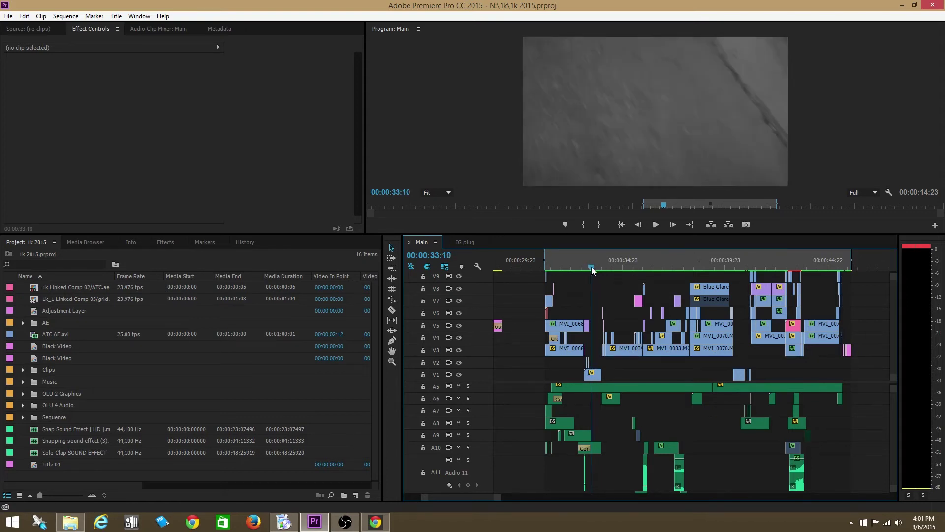
{"action": "left_click_drag", "start_coordinate": [591, 268], "coordinate": [569, 267]}
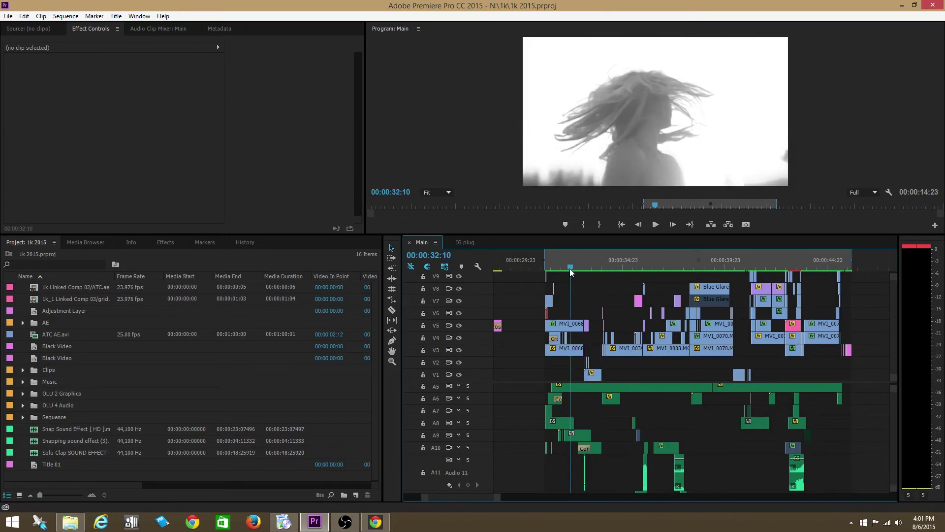
{"action": "left_click", "coordinate": [657, 226]}
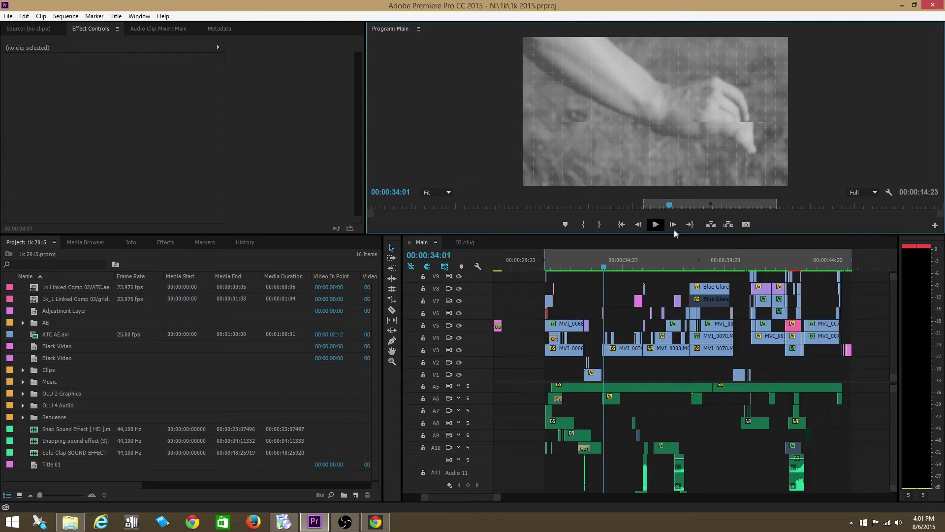
Scrub back to 00:00:32:19, then play through the rusher transition, stopping at 00:00:36:00
{"action": "left_click_drag", "start_coordinate": [603, 262], "coordinate": [571, 290]}
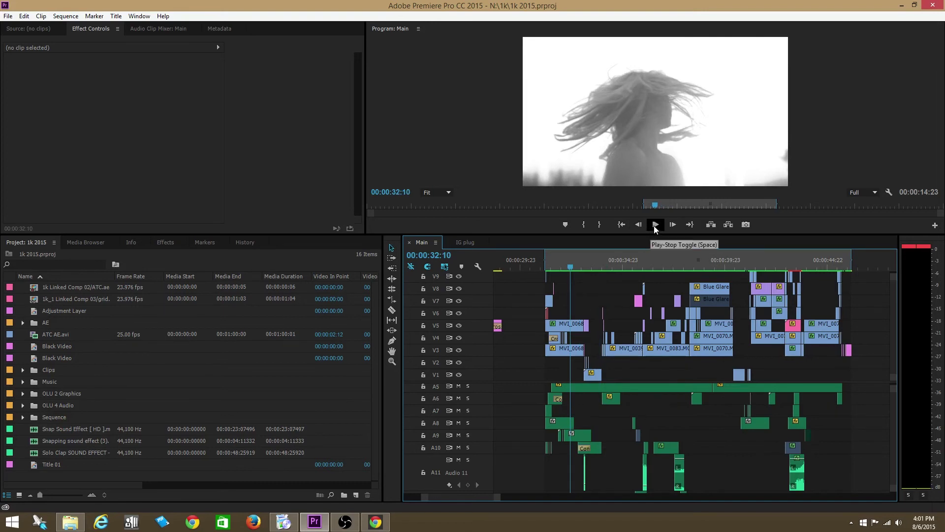
{"action": "mouse_move", "coordinate": [594, 265]}
{"action": "left_mouse_down"}
{"action": "mouse_move", "coordinate": [586, 265]}
{"action": "mouse_move", "coordinate": [603, 262]}
{"action": "mouse_move", "coordinate": [580, 267]}
{"action": "left_mouse_up"}
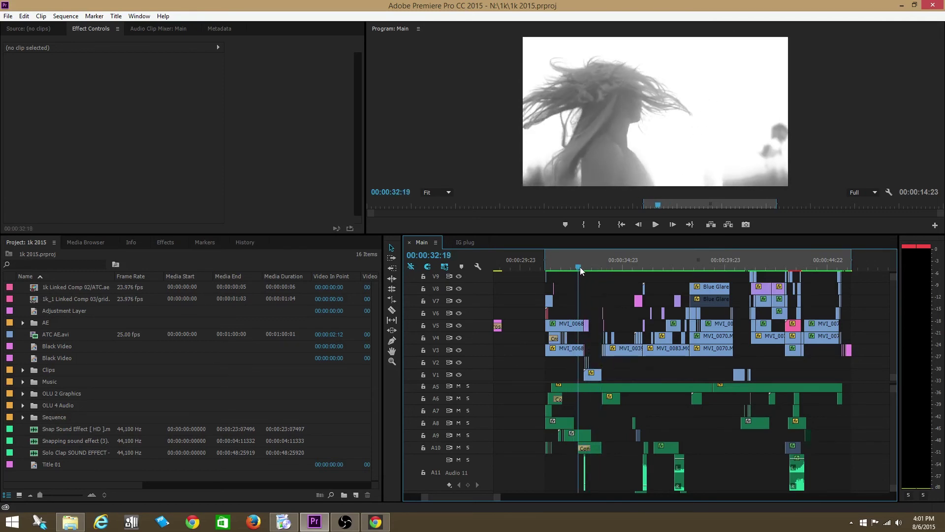
{"action": "left_click", "coordinate": [657, 224]}
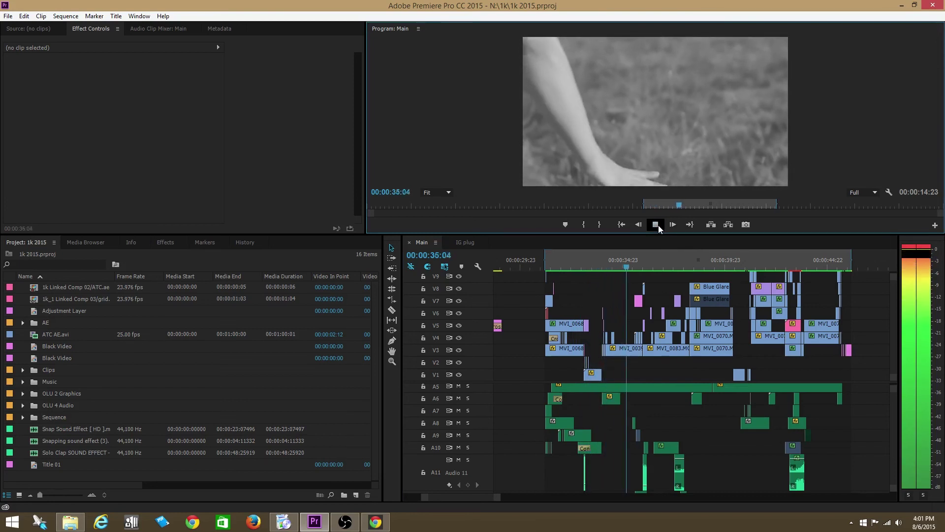
{"action": "left_click", "coordinate": [654, 226]}
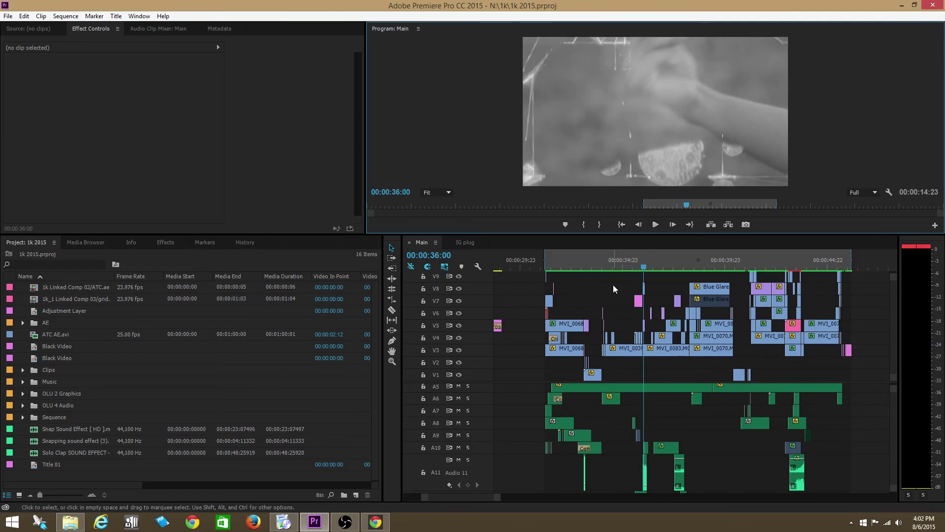
Scrub from 00:00:33:09 across the road clip to the profile close-up at 00:00:40:06
{"action": "left_click", "coordinate": [592, 269]}
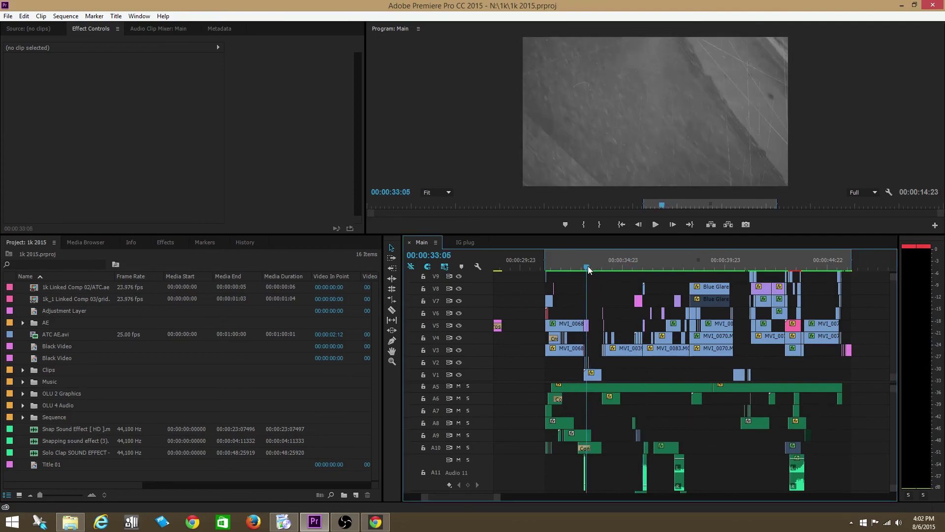
{"action": "left_click_drag", "start_coordinate": [592, 269], "coordinate": [739, 264]}
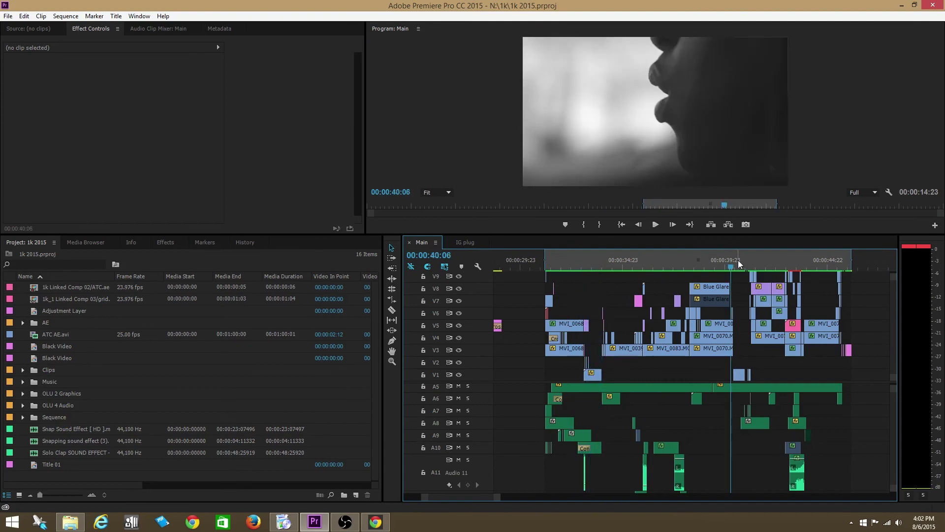